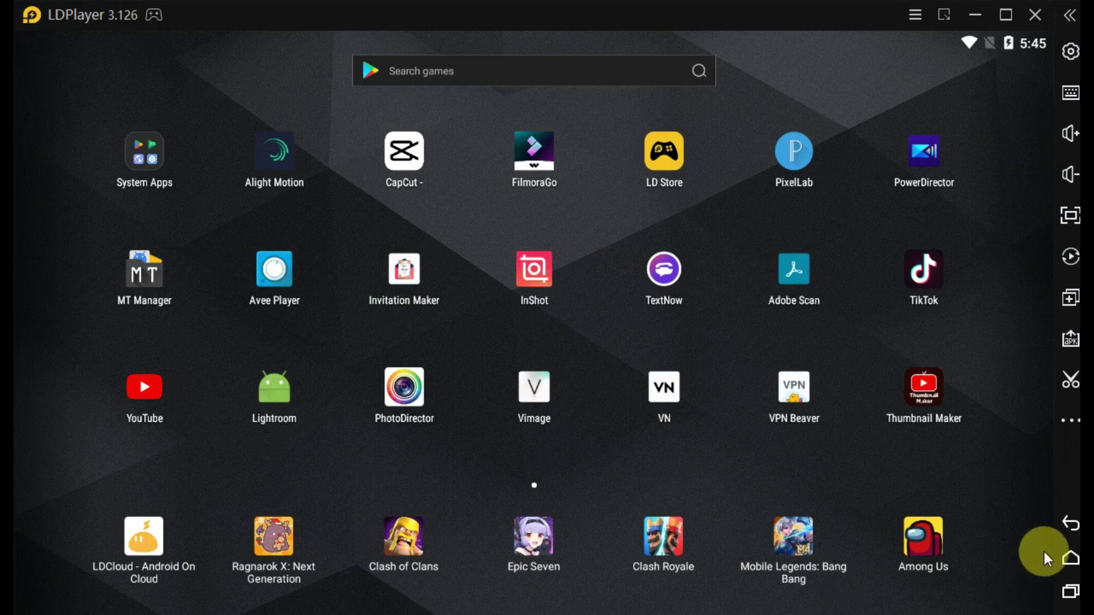
# - Open the emulator's PC shared folder, examine the folders it contains, and minimize its window
pyautogui.click(1074, 426)
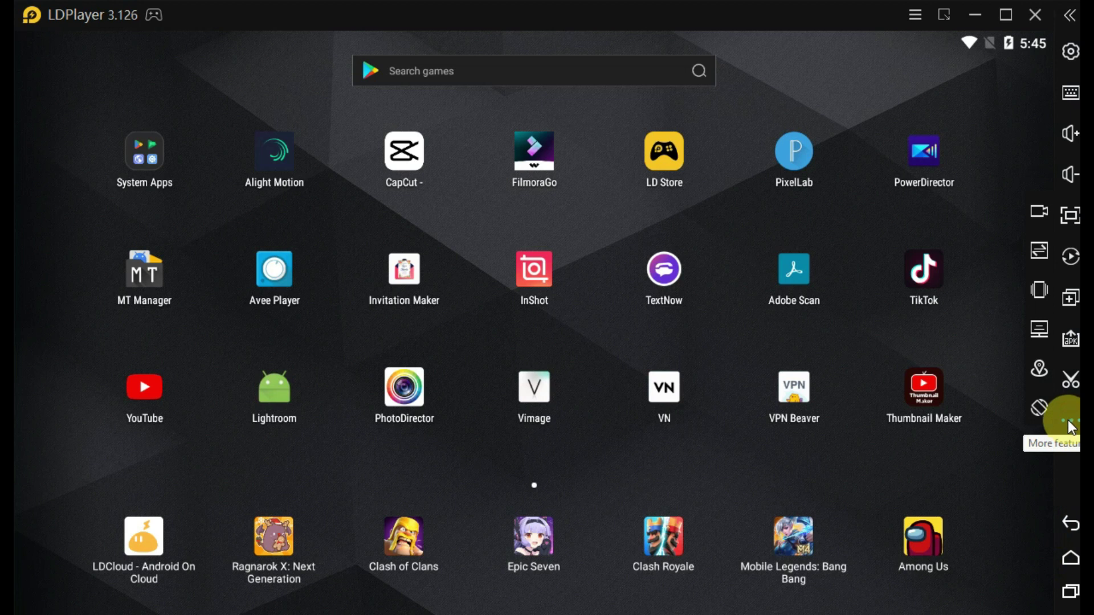
pyautogui.click(1037, 328)
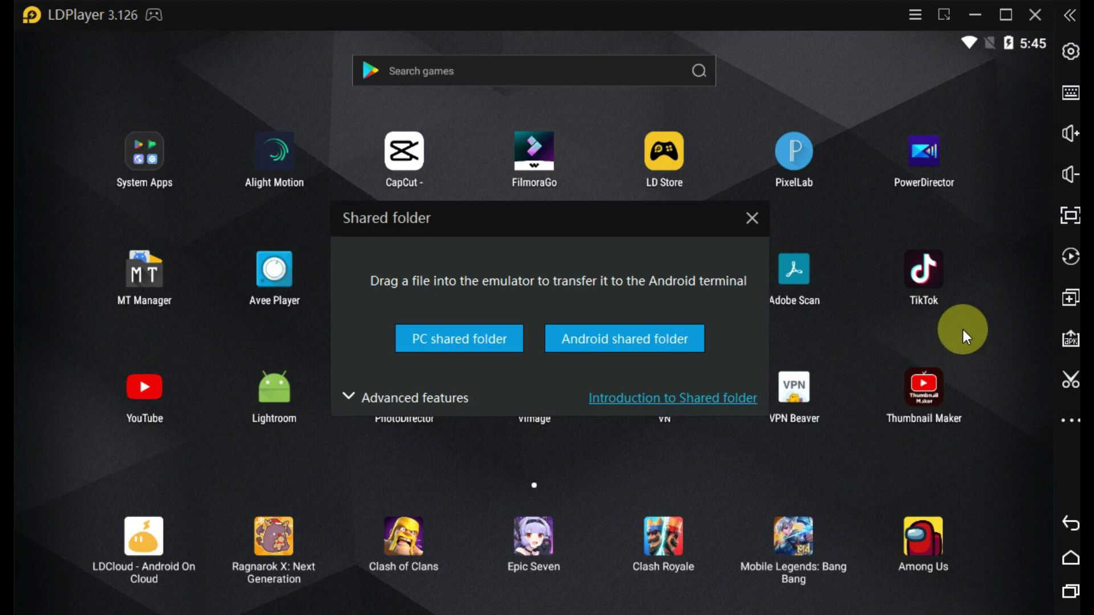
pyautogui.click(452, 339)
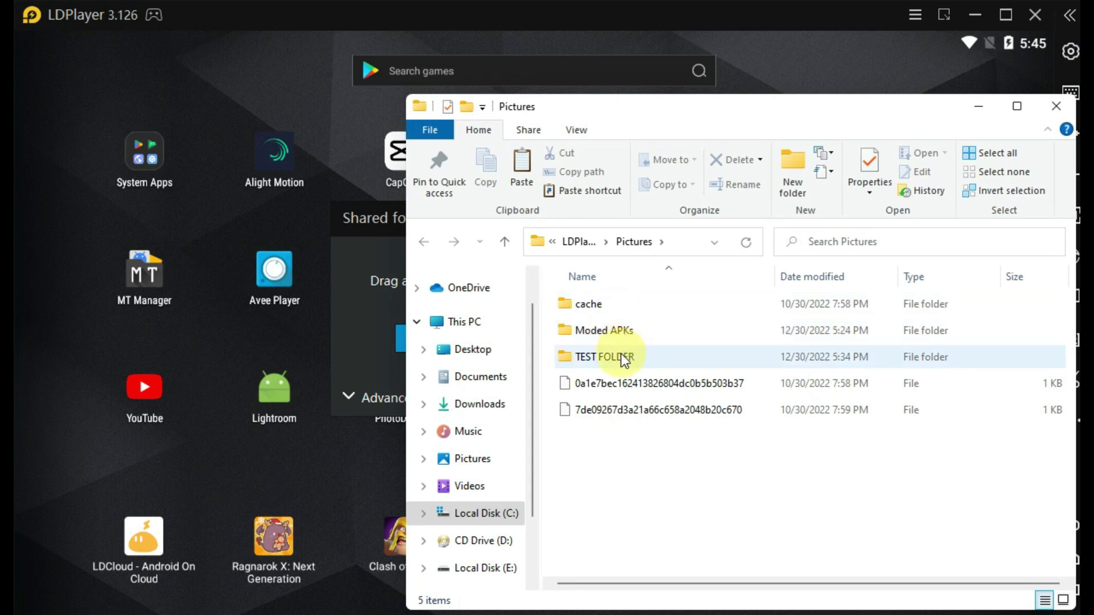
pyautogui.moveTo(622, 356)
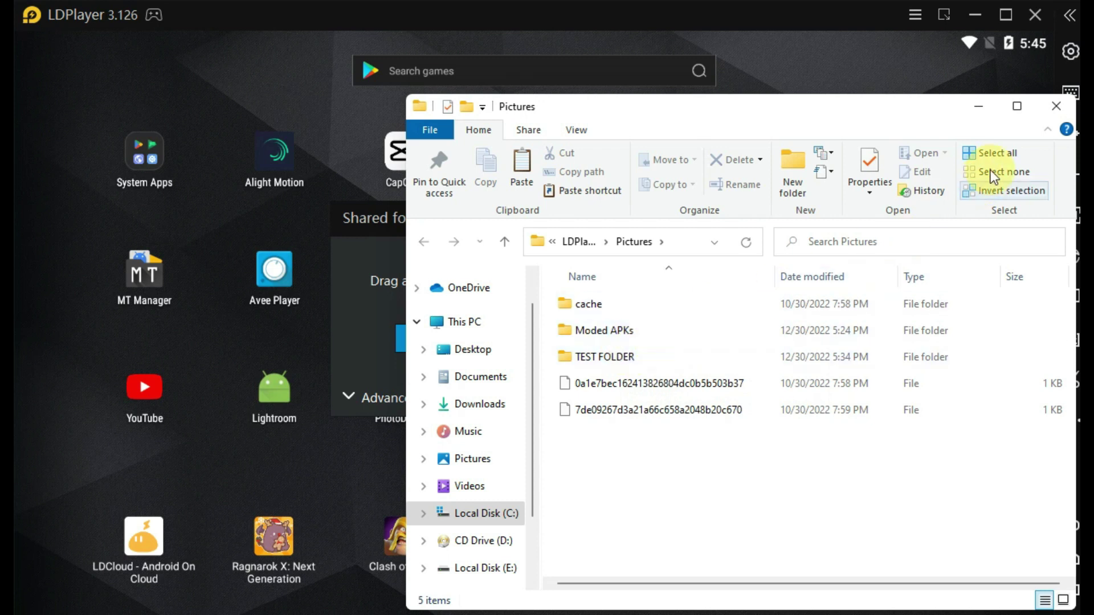
pyautogui.click(979, 107)
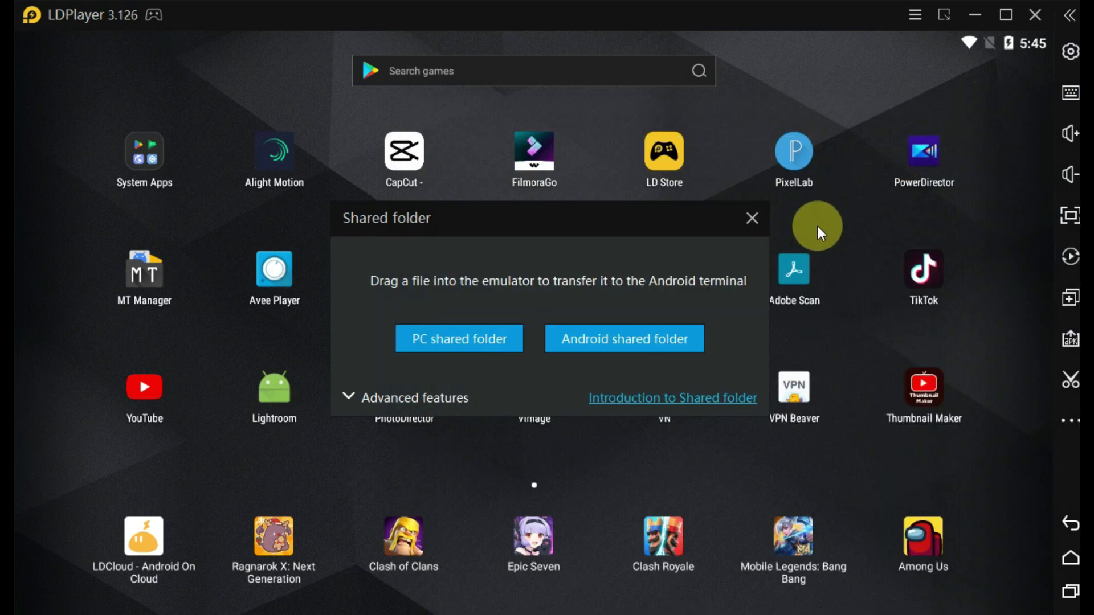
# - Open the Android shared folder, mark the cache, Moded APKs and TEST FOLDER folders for comparison, and exit to the home screen
pyautogui.click(664, 340)
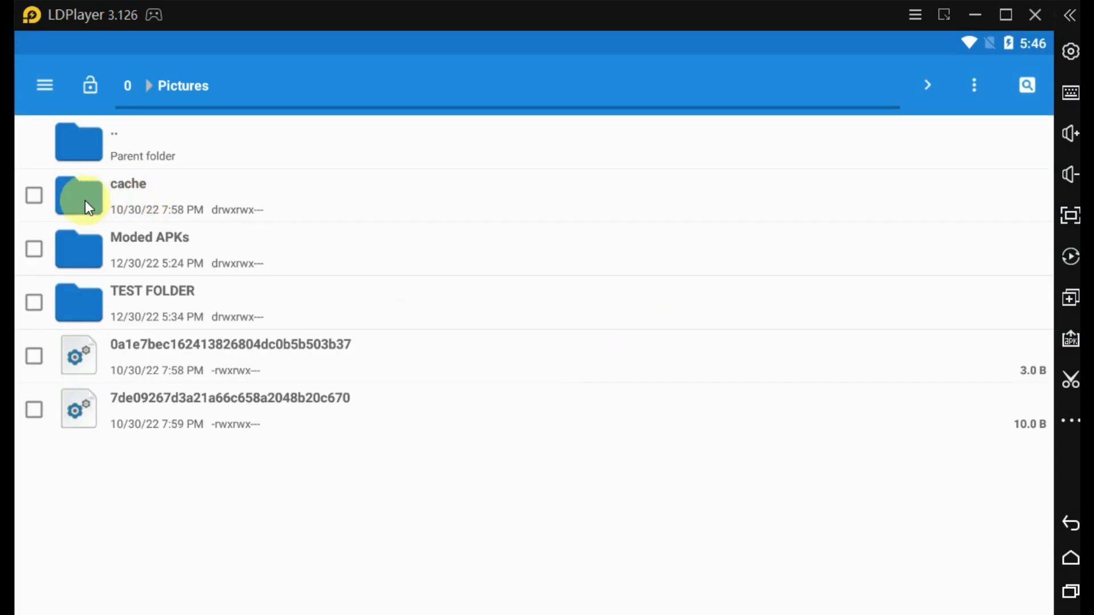
pyautogui.click(36, 198)
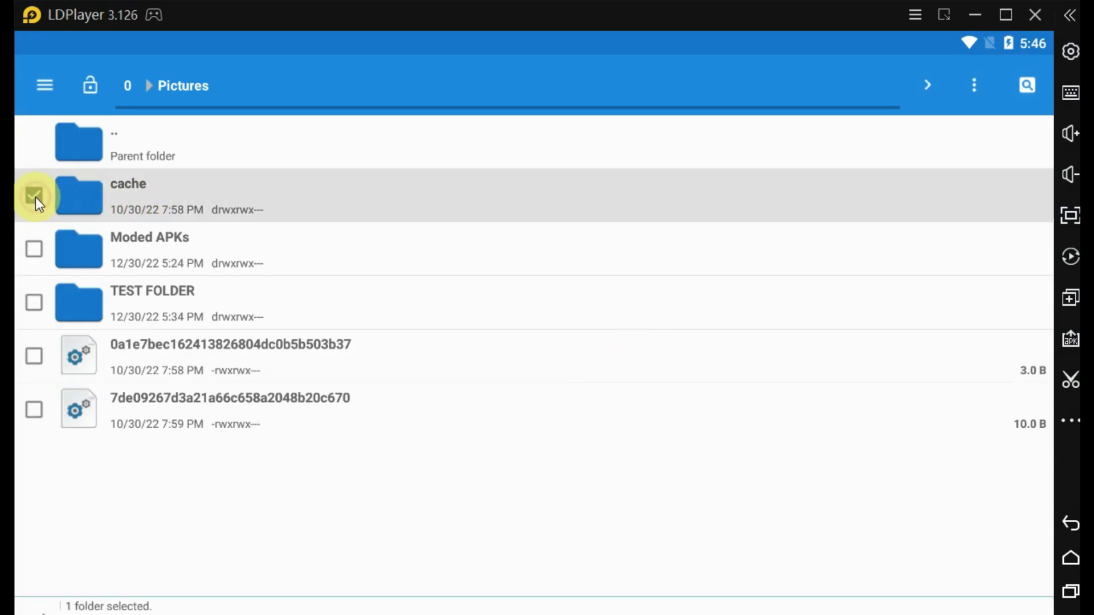
pyautogui.click(34, 251)
pyautogui.click(34, 304)
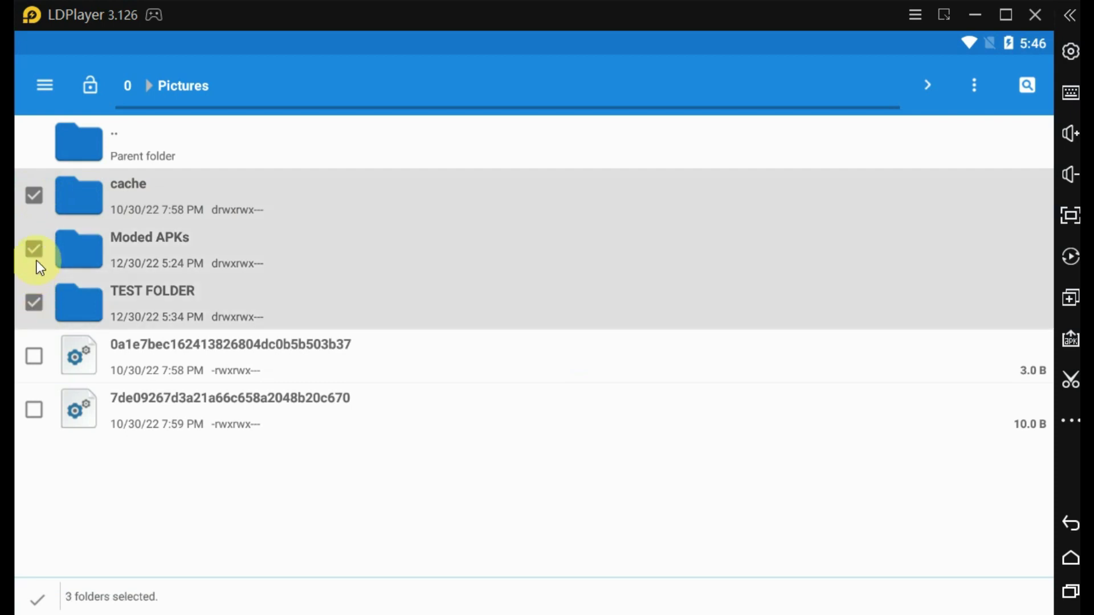
pyautogui.click(1070, 523)
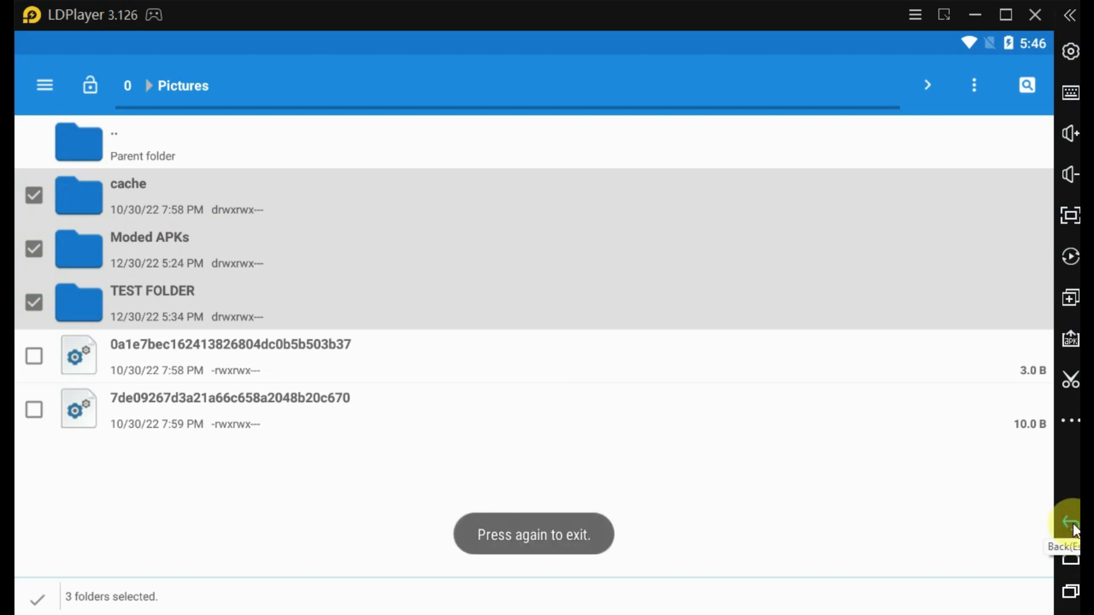
pyautogui.click(1070, 523)
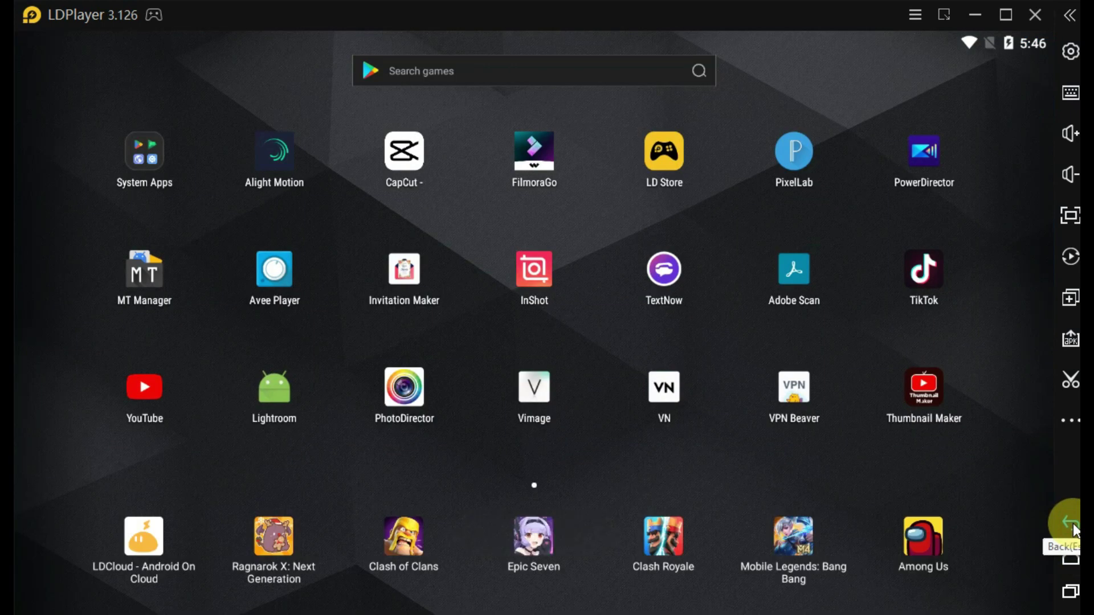
# - Reopen the PC shared folder from the emulator's shared folder feature
pyautogui.click(1077, 421)
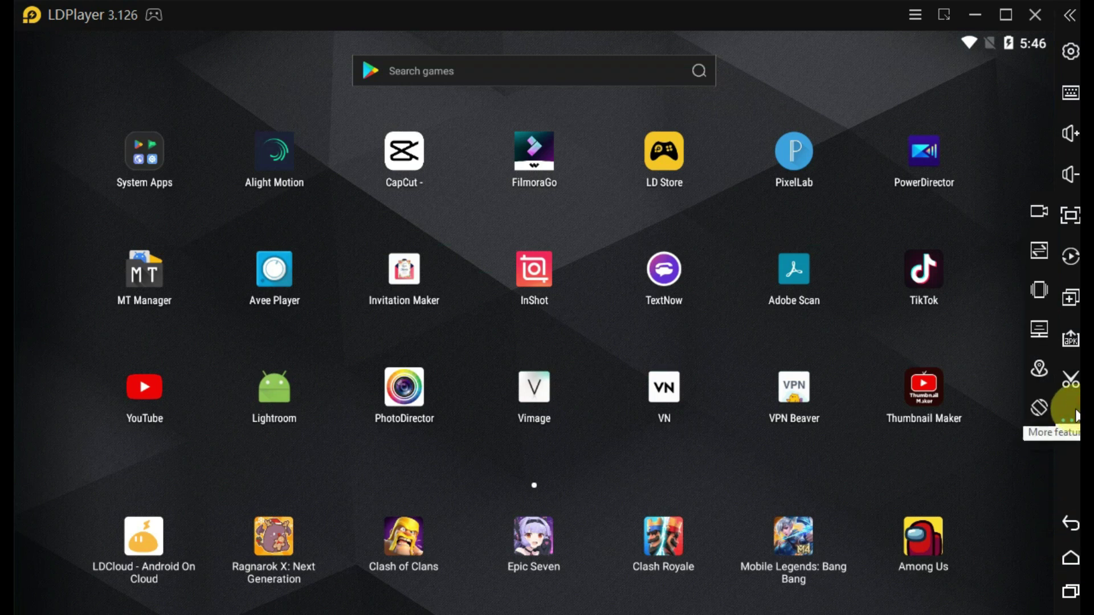
pyautogui.click(1041, 329)
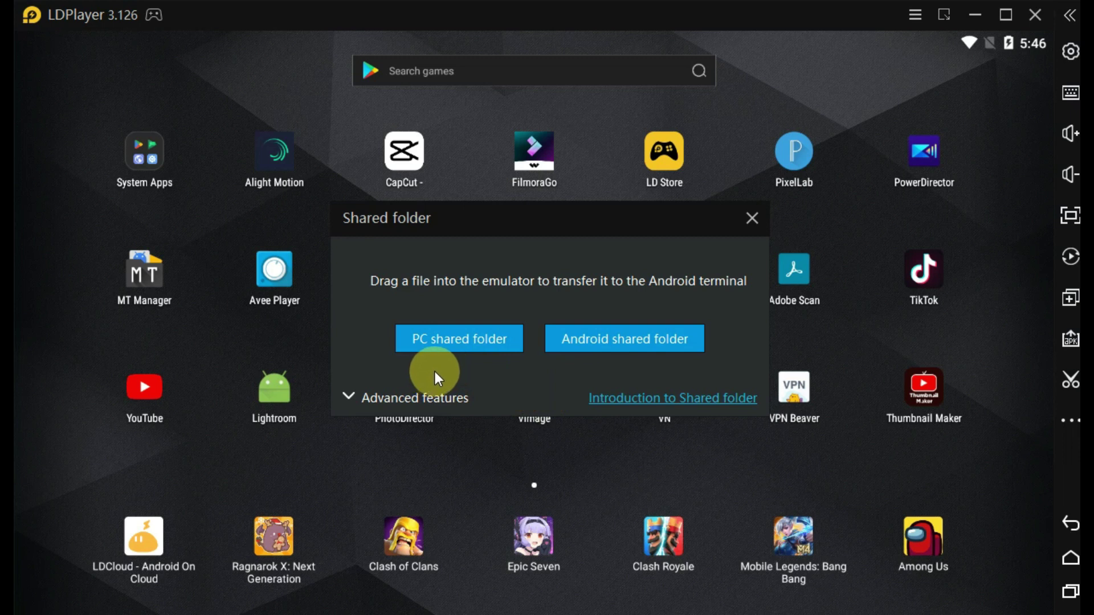
pyautogui.click(460, 341)
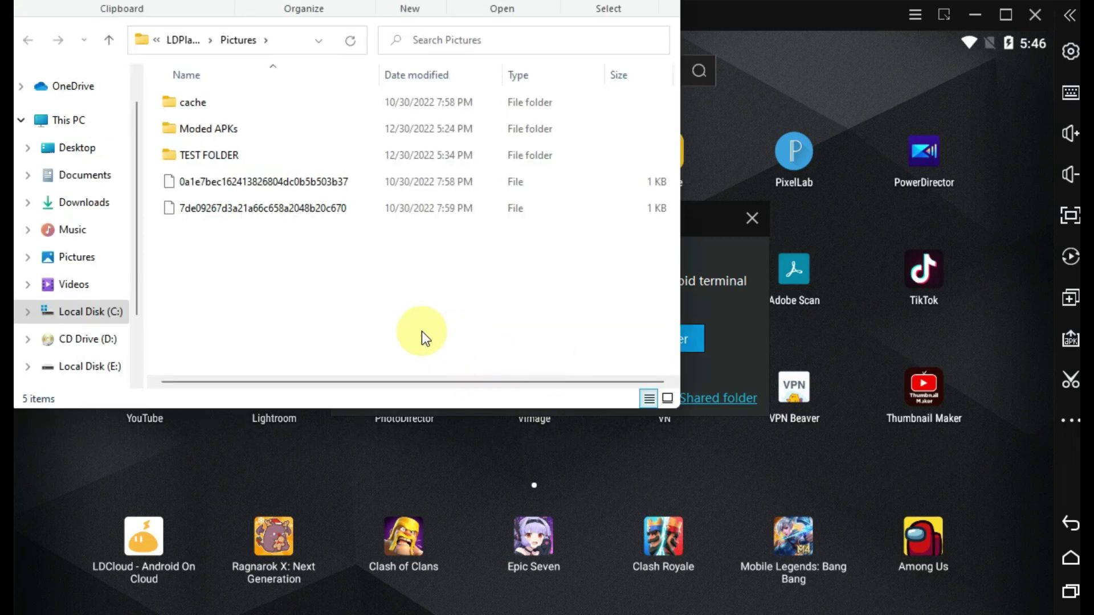
pyautogui.rightClick(228, 249)
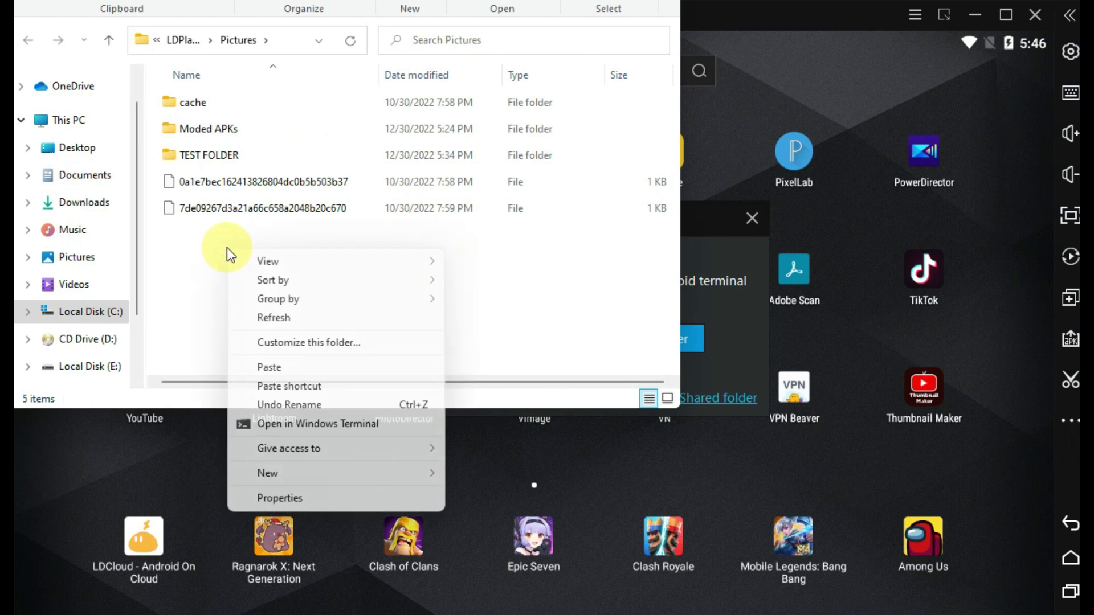
pyautogui.moveTo(279, 473)
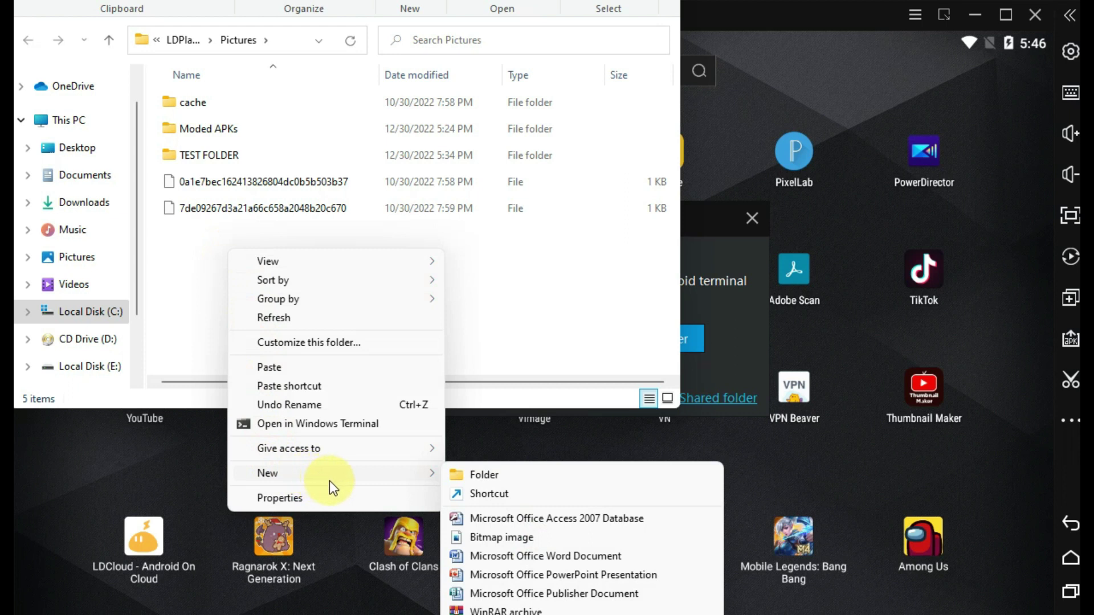
pyautogui.click(525, 307)
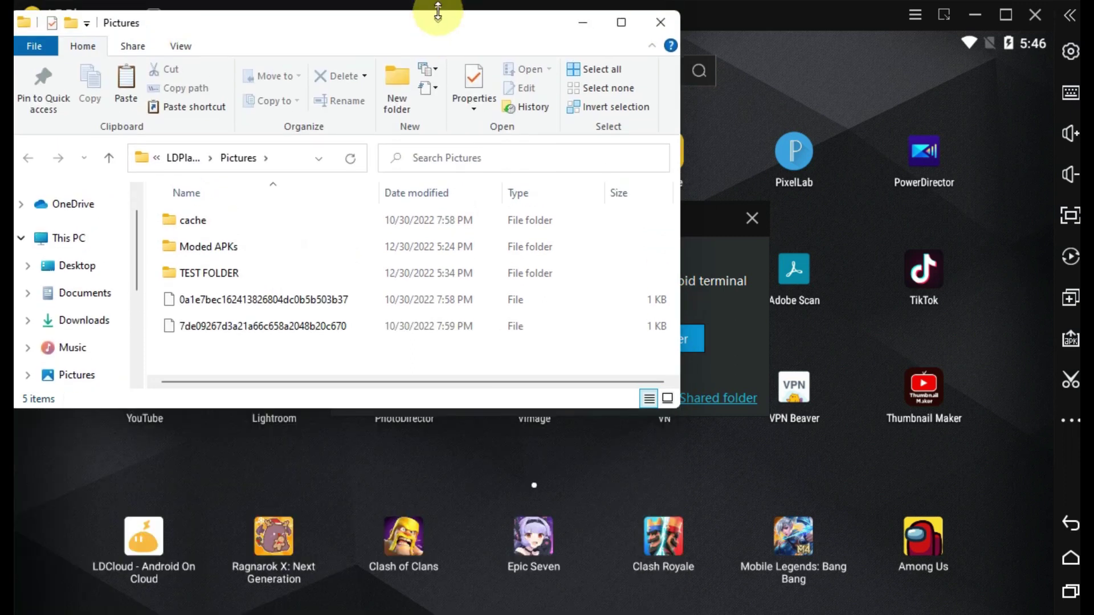
# - Move and enlarge the Pictures window, create a folder named "SHARE FOLDER" there, and look inside it
pyautogui.moveTo(380, 19); pyautogui.dragTo(566, 146)
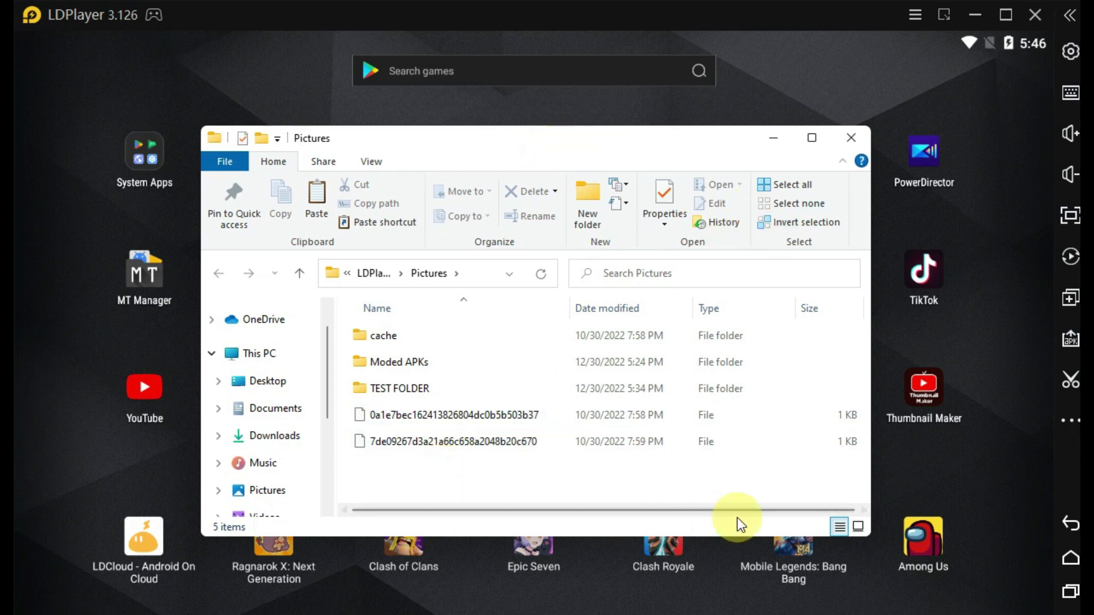
pyautogui.moveTo(689, 546); pyautogui.dragTo(691, 595)
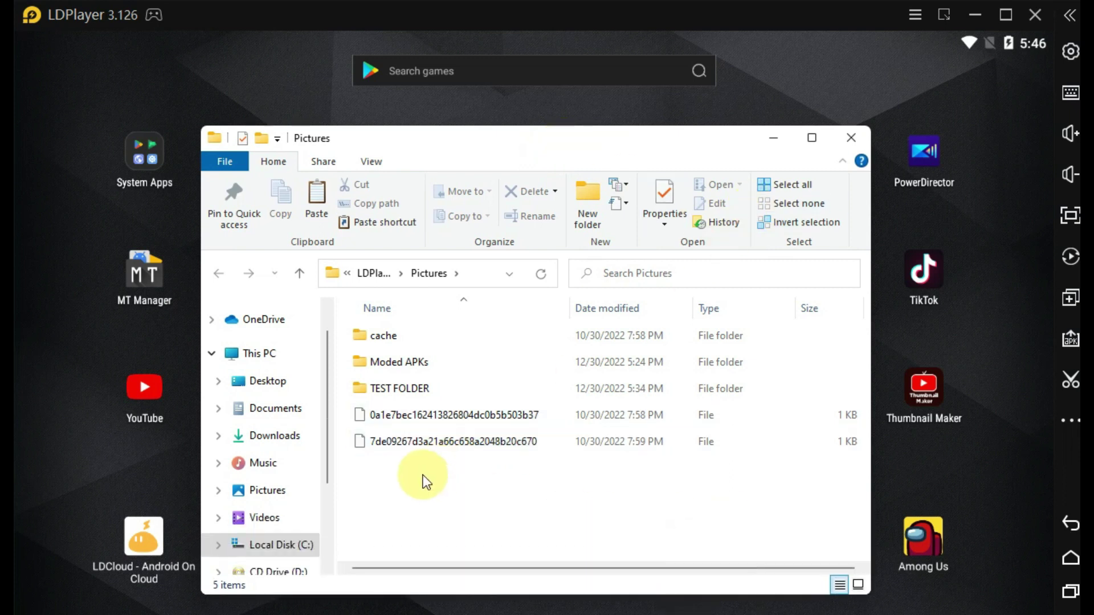
pyautogui.rightClick(427, 479)
pyautogui.click(461, 435)
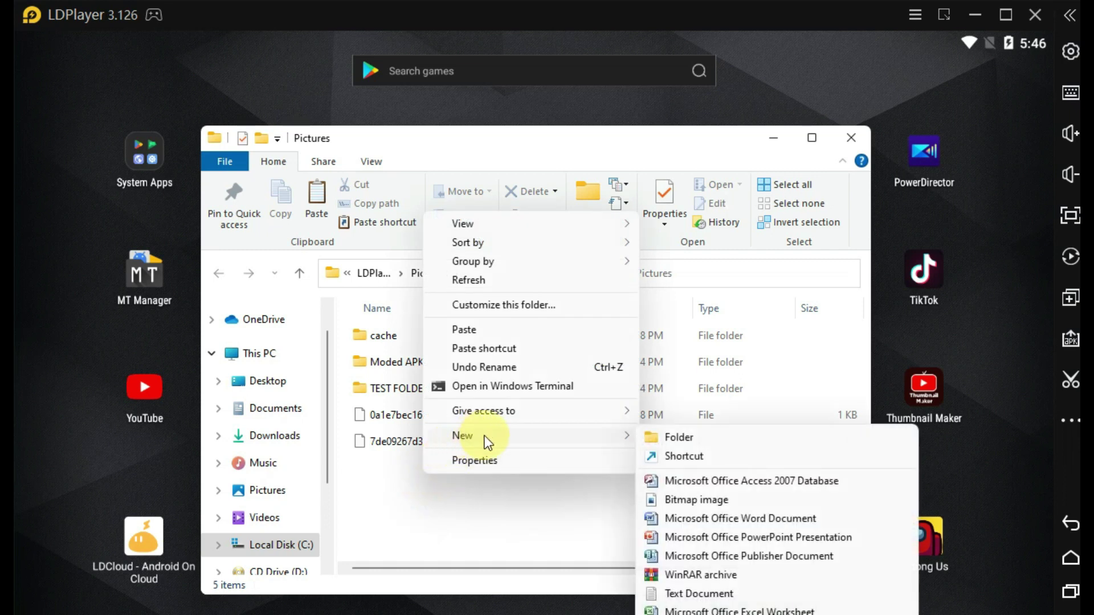
pyautogui.click(685, 436)
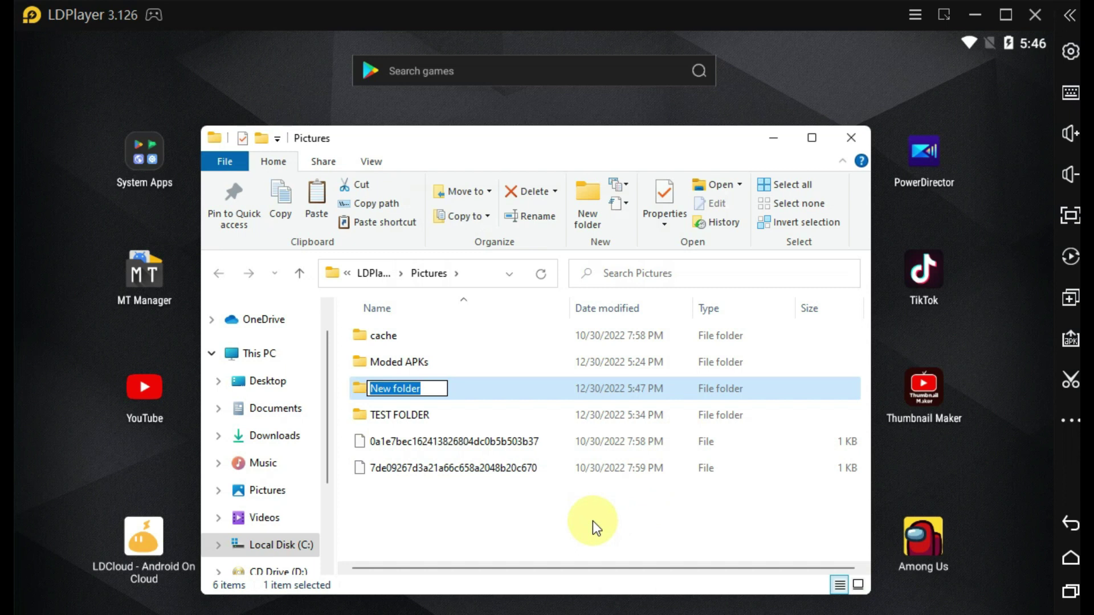
pyautogui.write('SHARE')
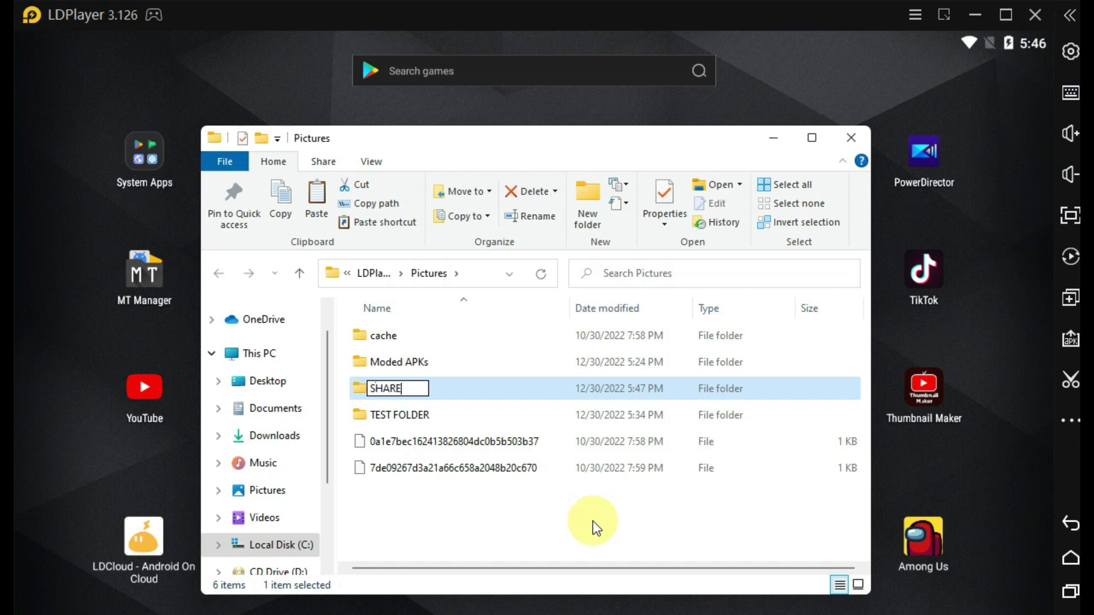
pyautogui.write(' FOLDER')
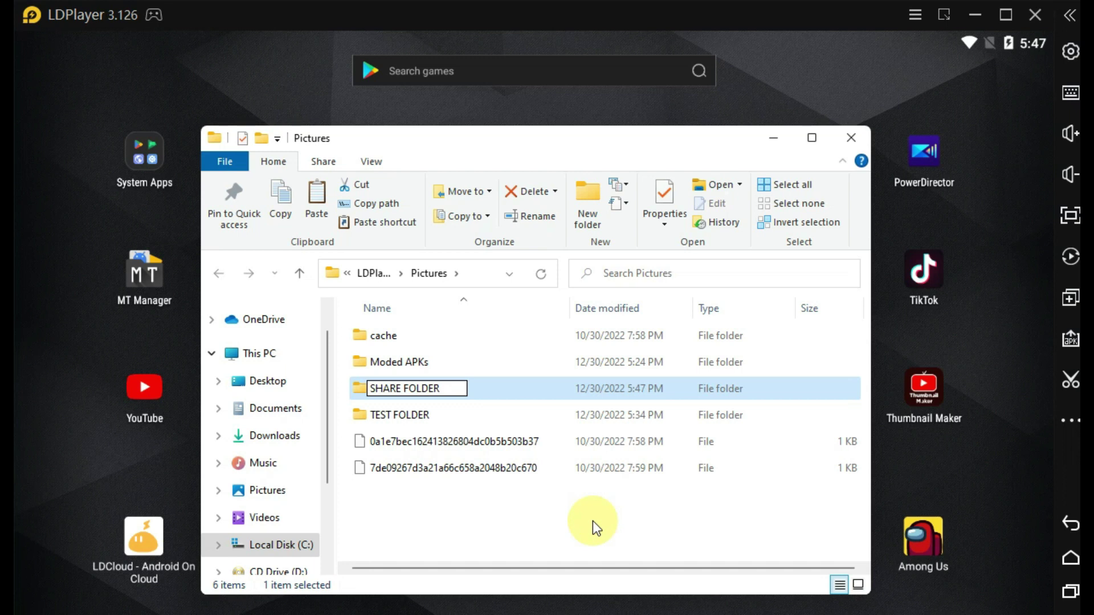
pyautogui.press('Return')
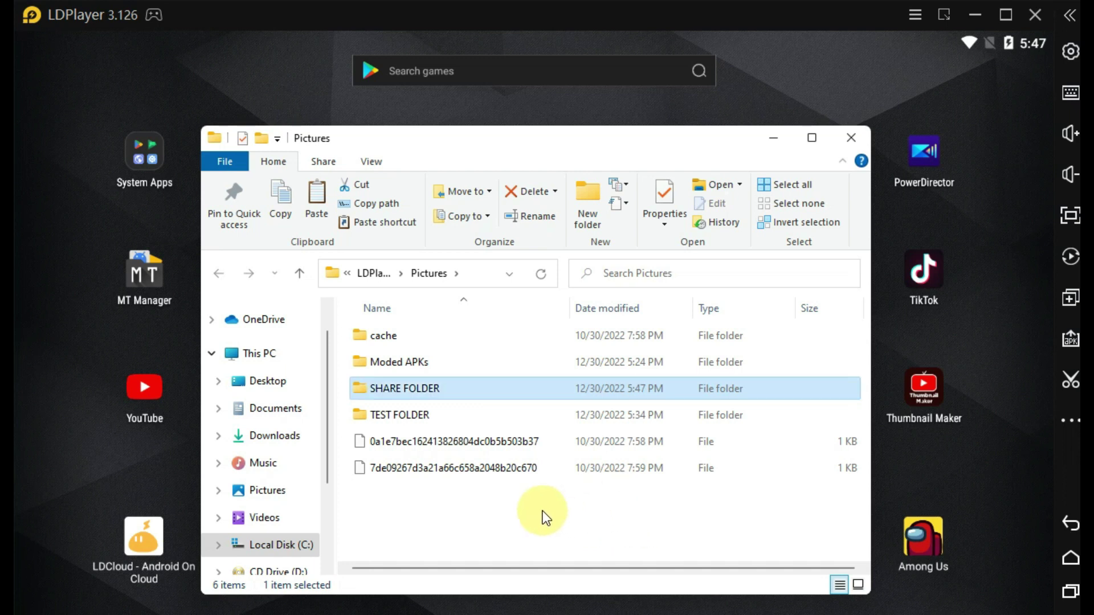
pyautogui.doubleClick(467, 391)
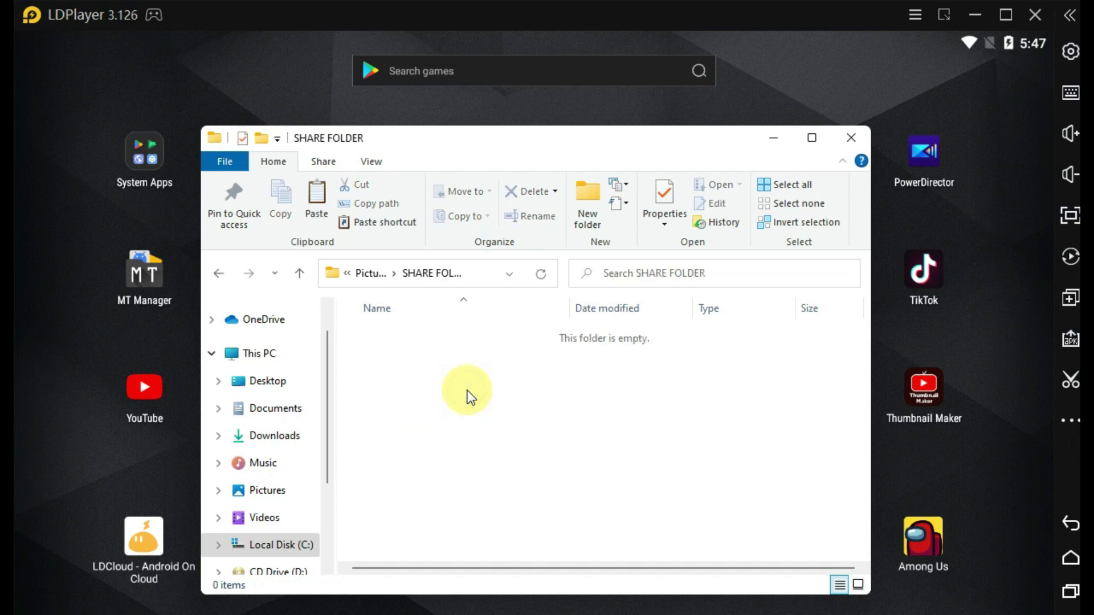
pyautogui.click(294, 278)
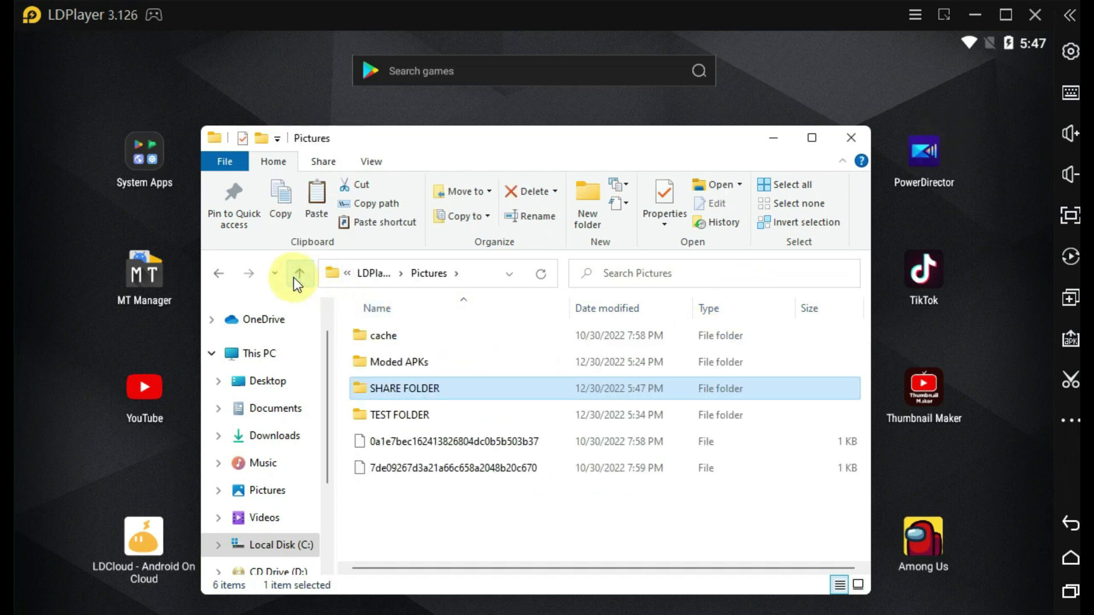
# - Copy the Alight Motion_v4.2.6.1347 APK file from the Moded APKs folder
pyautogui.doubleClick(381, 363)
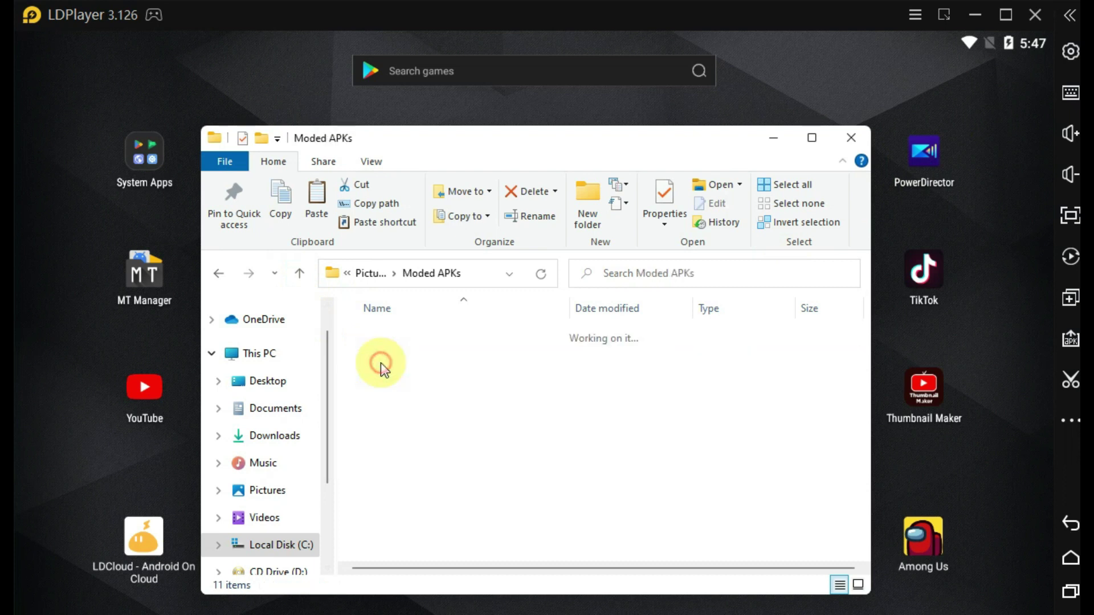
pyautogui.scroll(-1, 389, 382)
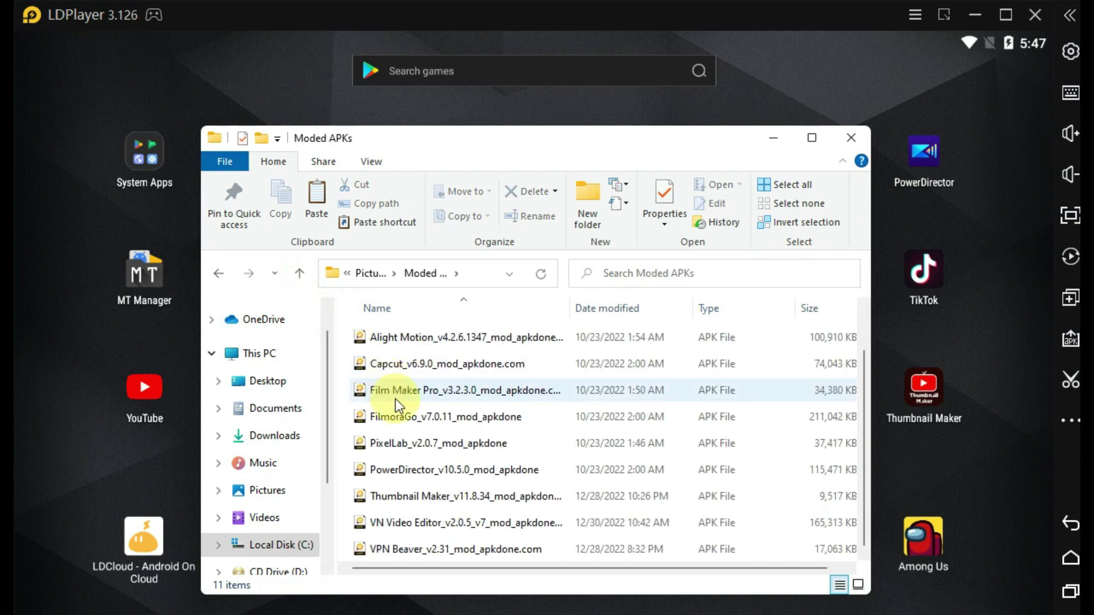
pyautogui.click(419, 341)
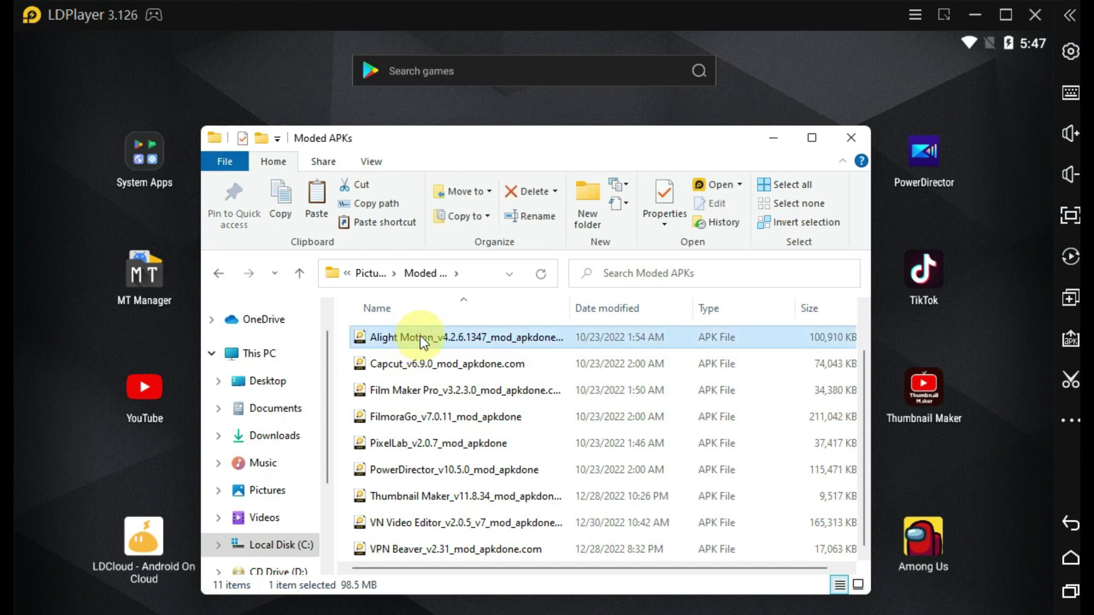
pyautogui.rightClick(421, 339)
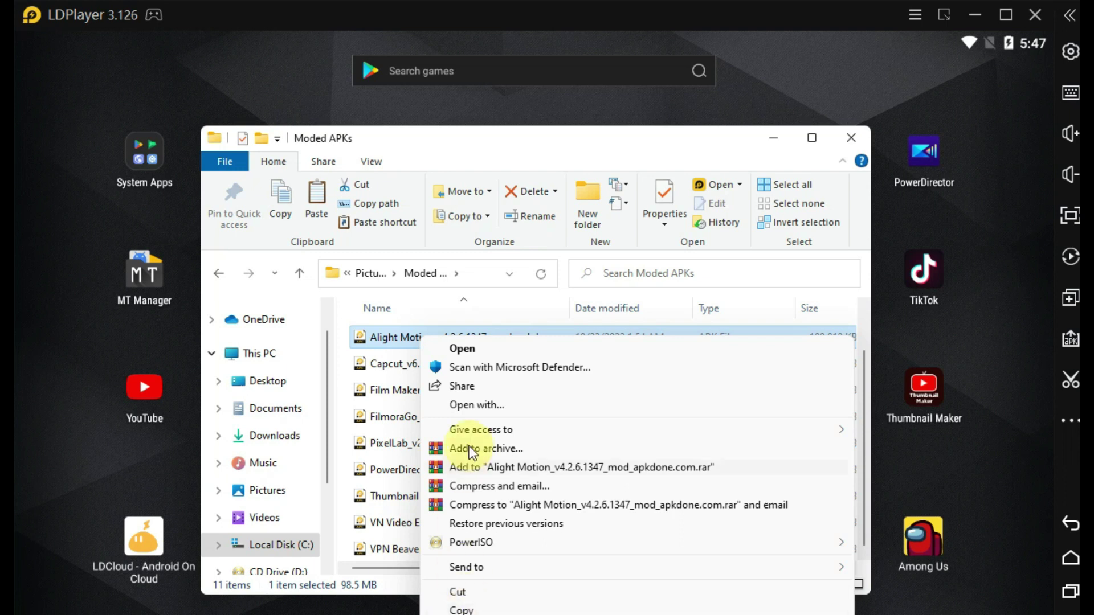
pyautogui.click(458, 609)
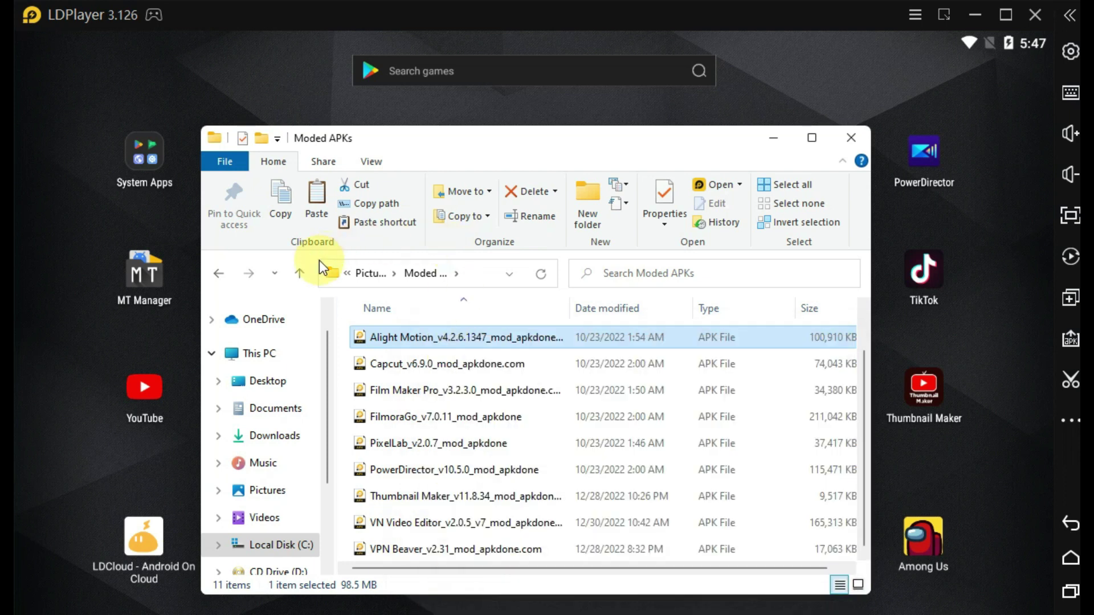
# - Paste the copied Alight Motion APK into SHARE FOLDER within Pictures
pyautogui.click(299, 275)
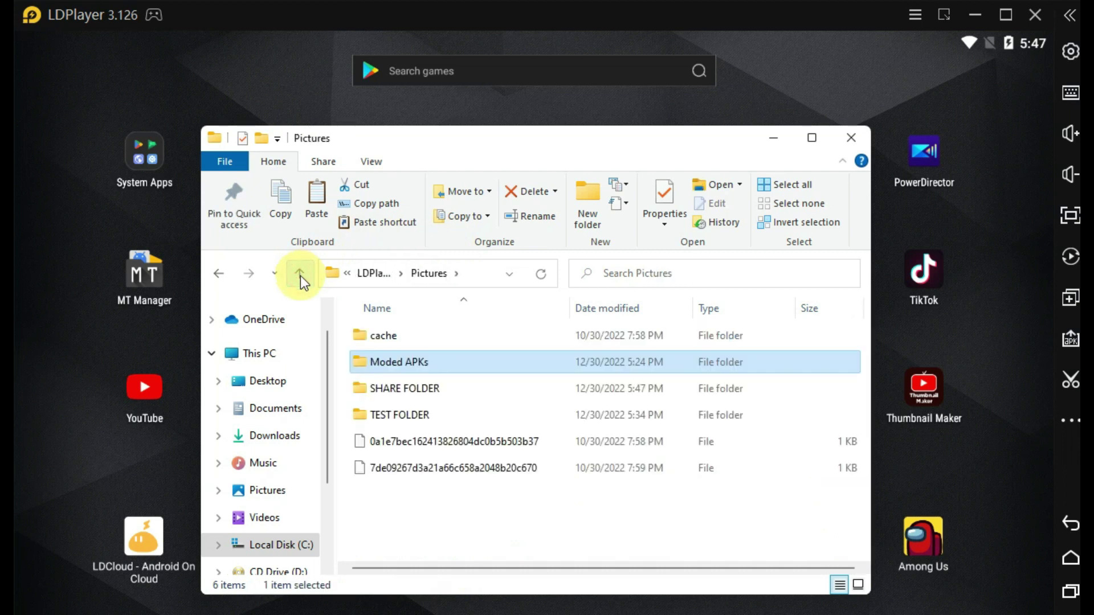
pyautogui.click(390, 389)
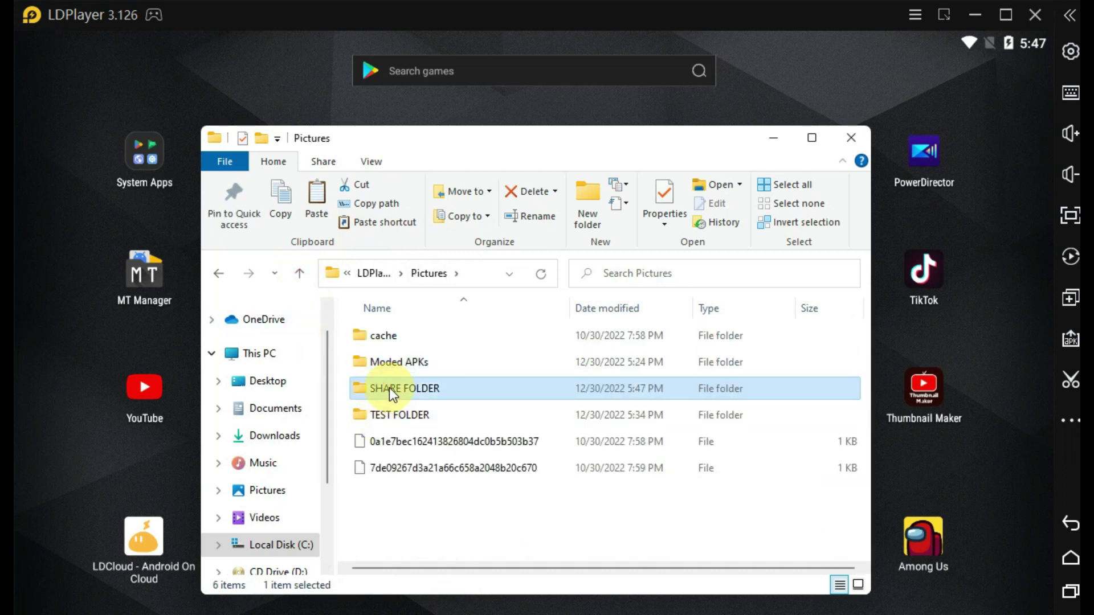
pyautogui.doubleClick(390, 390)
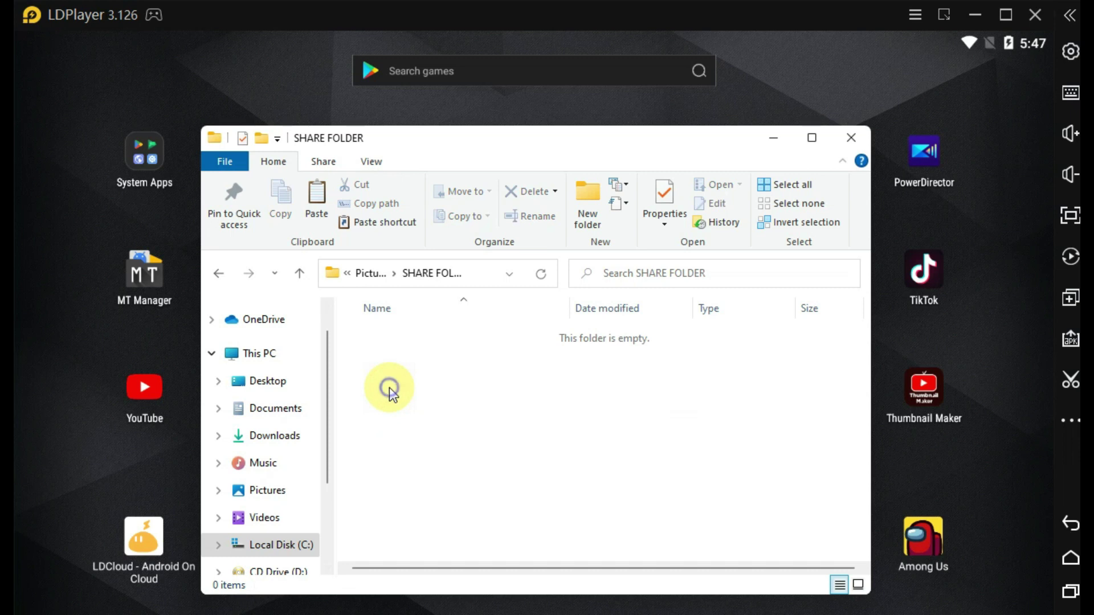
pyautogui.rightClick(392, 393)
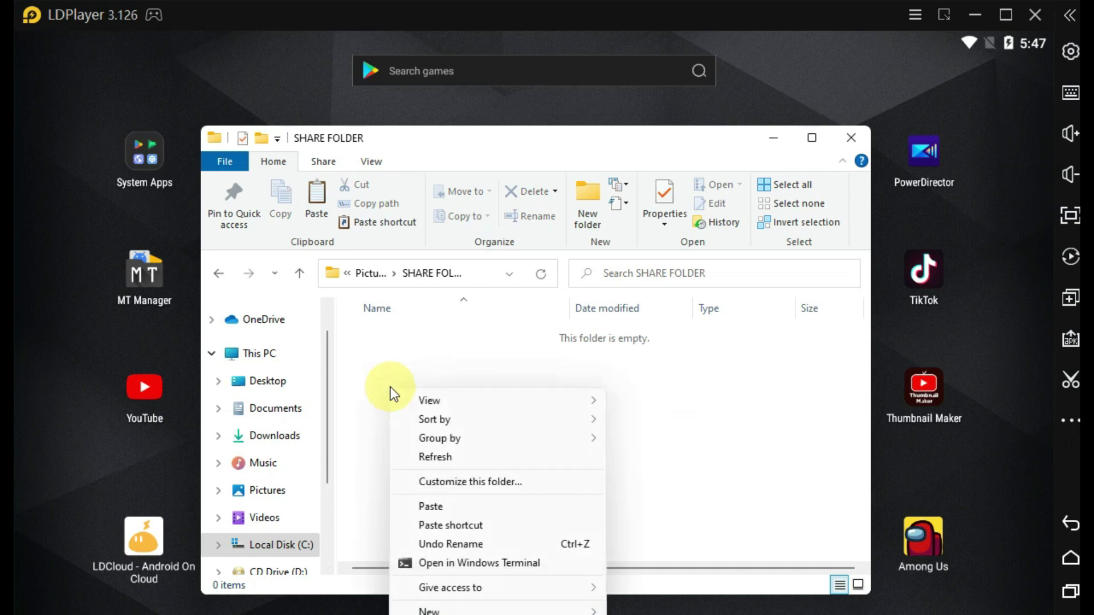
pyautogui.click(435, 509)
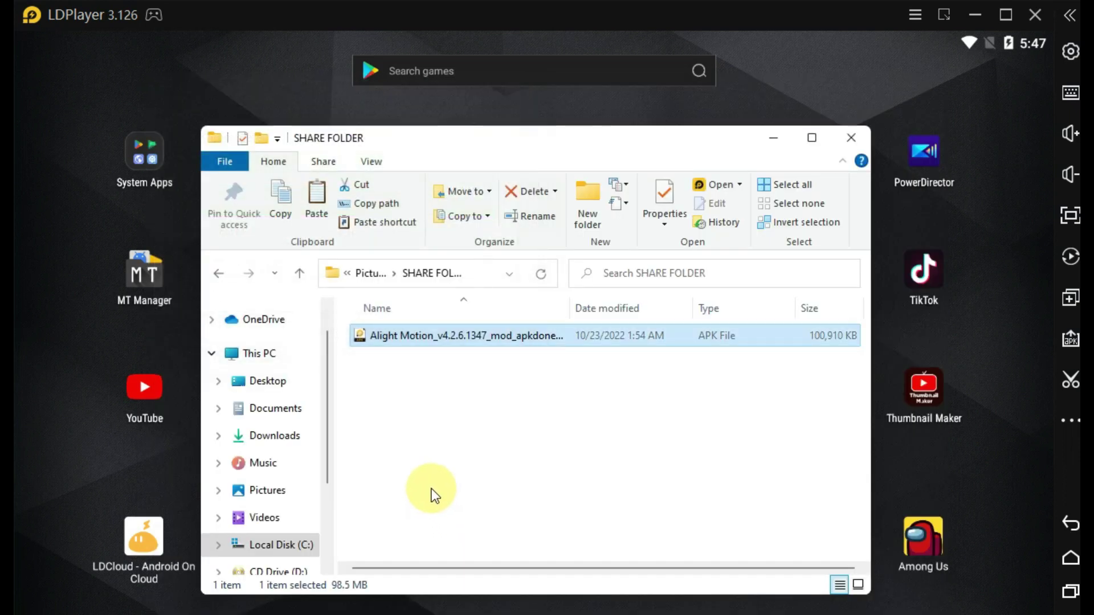
# - Close the PC's SHARE FOLDER window and open SHARE FOLDER through the emulator's Android shared folder
pyautogui.click(430, 452)
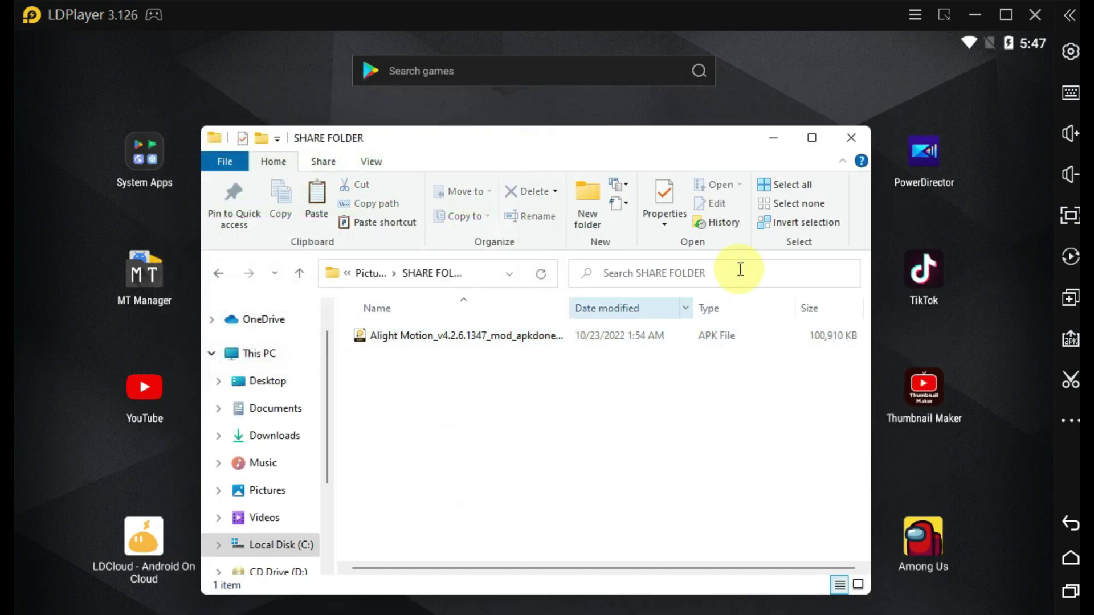
pyautogui.click(852, 137)
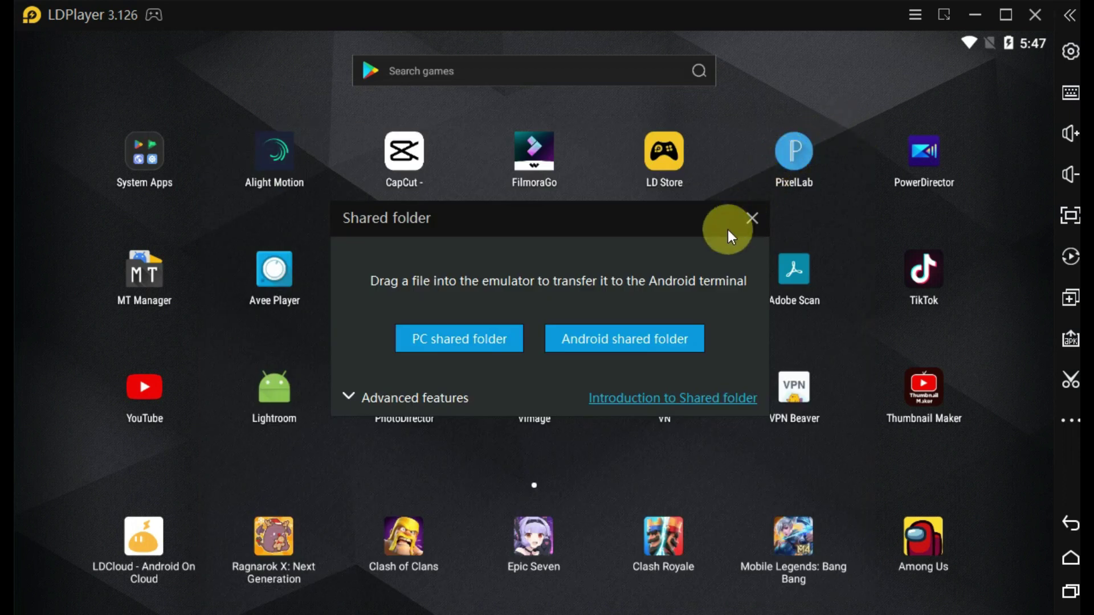
pyautogui.click(613, 340)
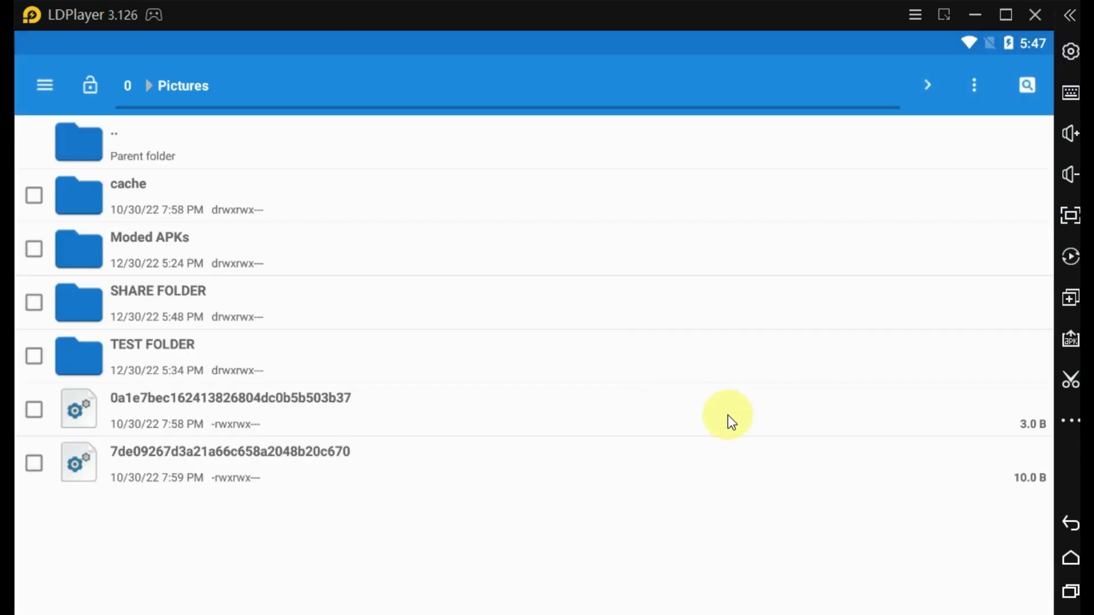
pyautogui.click(34, 302)
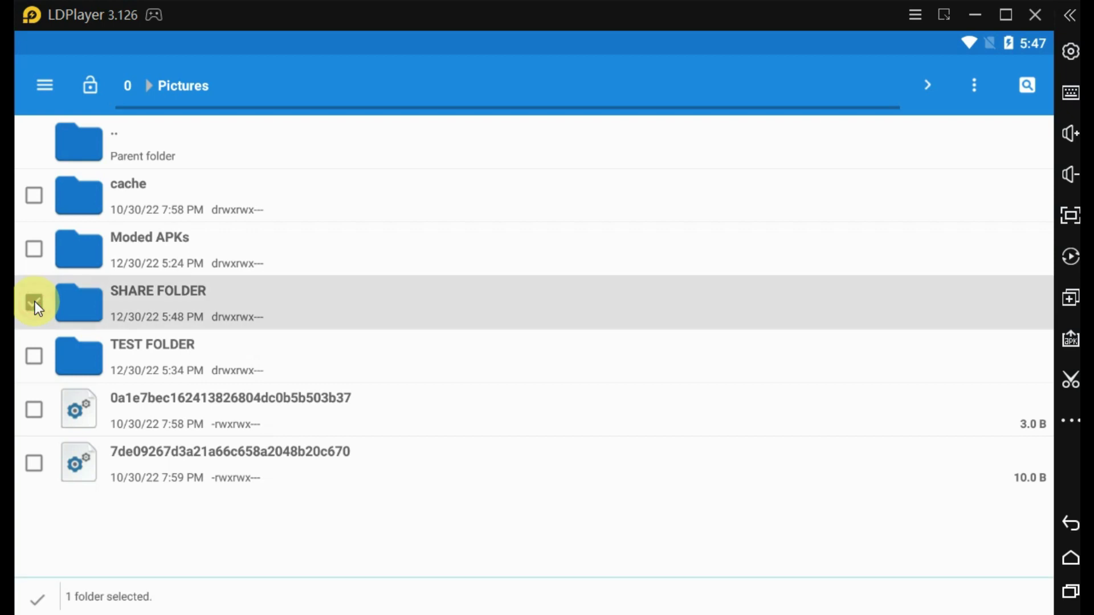
pyautogui.click(141, 304)
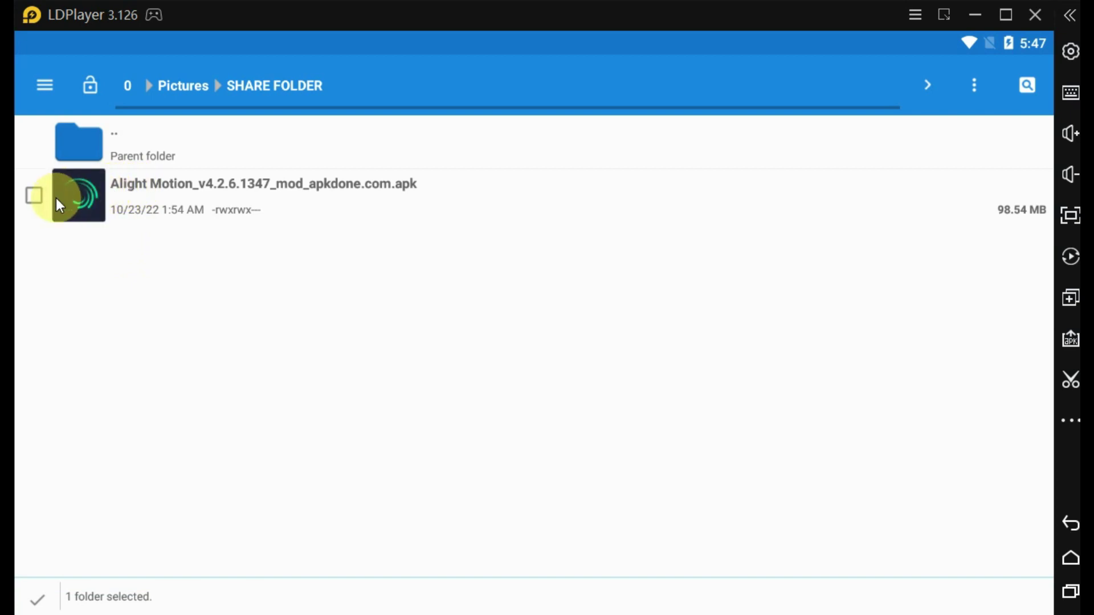
# - Install the Alight Motion update from the APK in SHARE FOLDER and return to the emulator's home screen
pyautogui.click(170, 203)
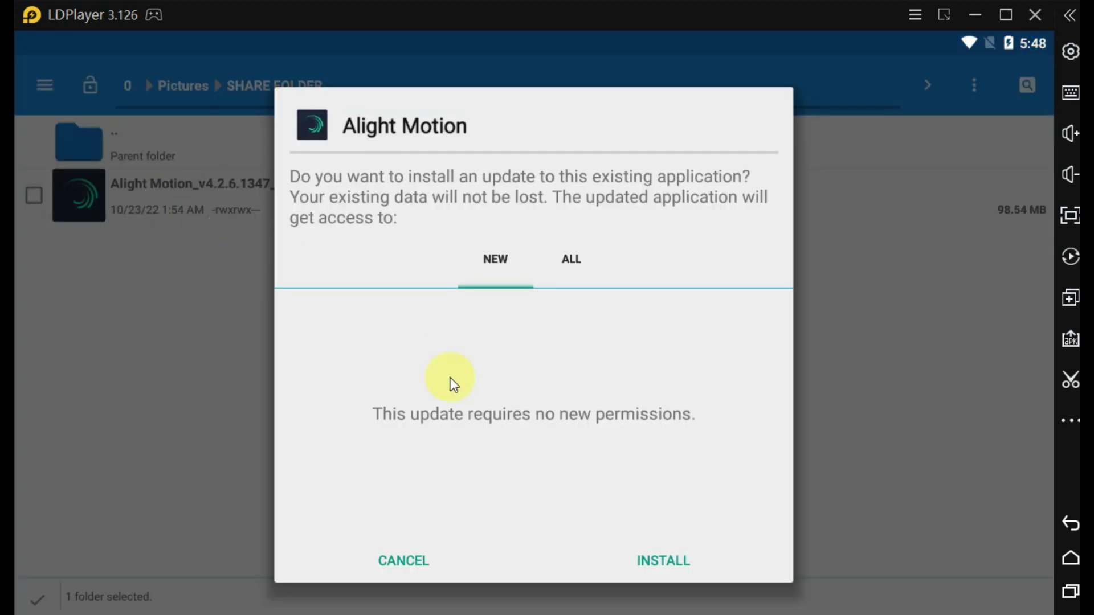
pyautogui.click(658, 563)
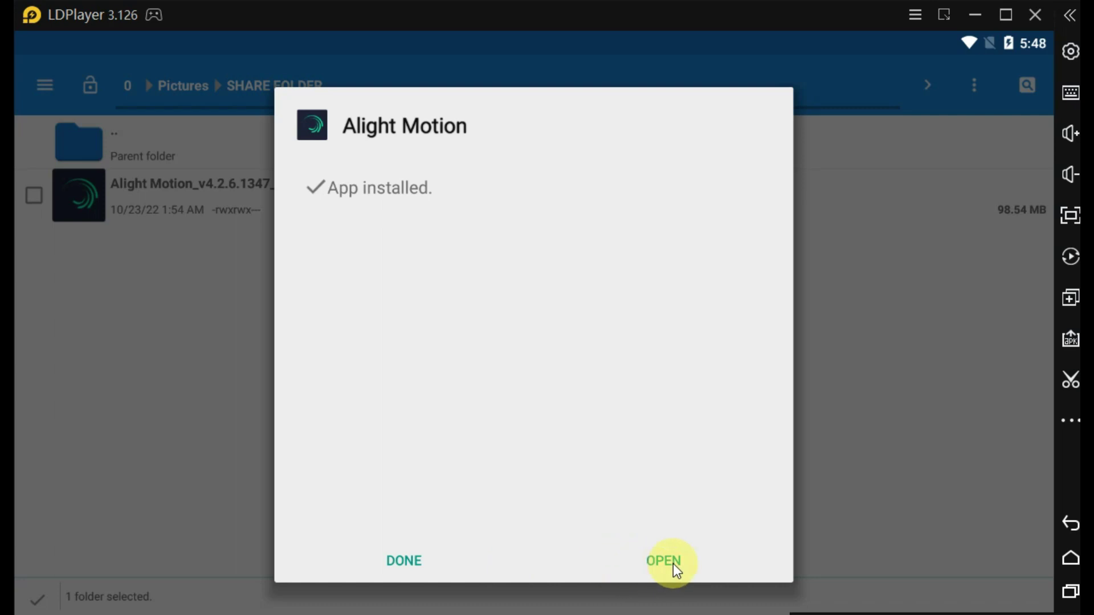
pyautogui.click(405, 561)
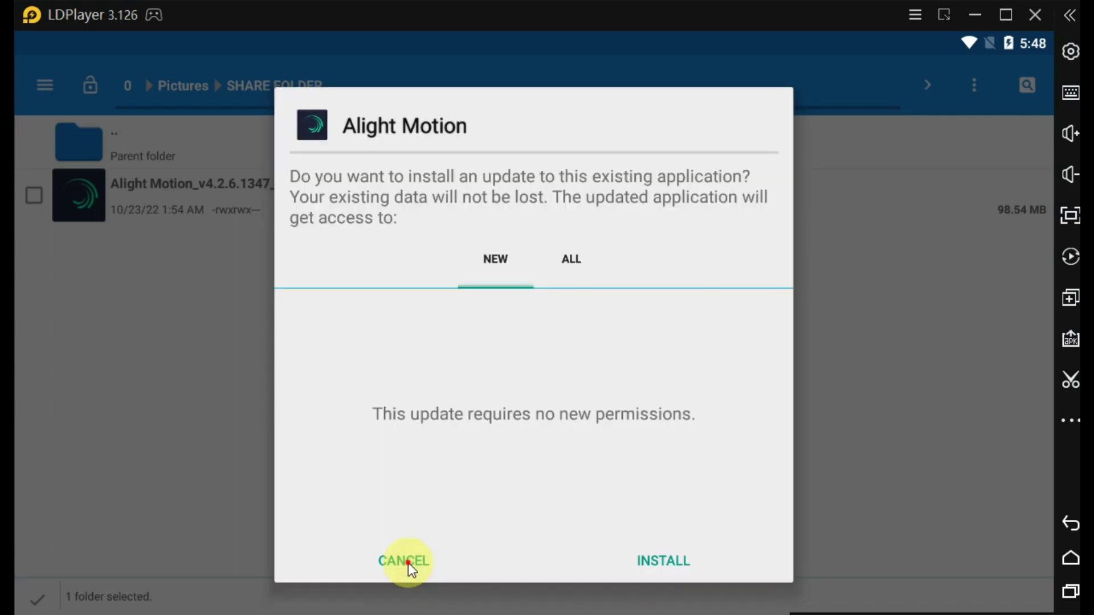
pyautogui.click(405, 561)
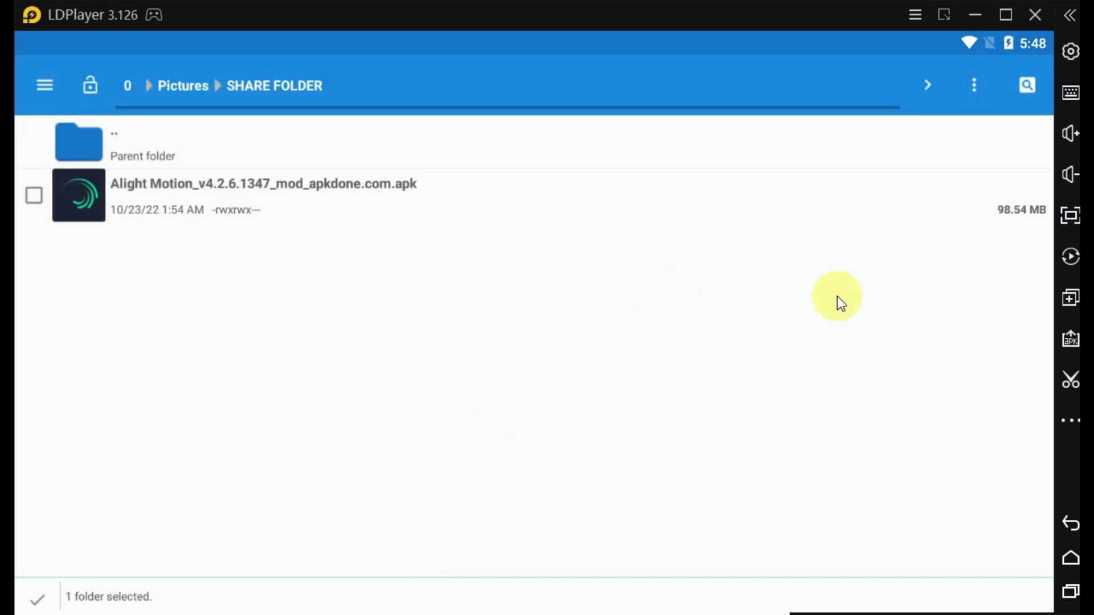
pyautogui.click(1072, 524)
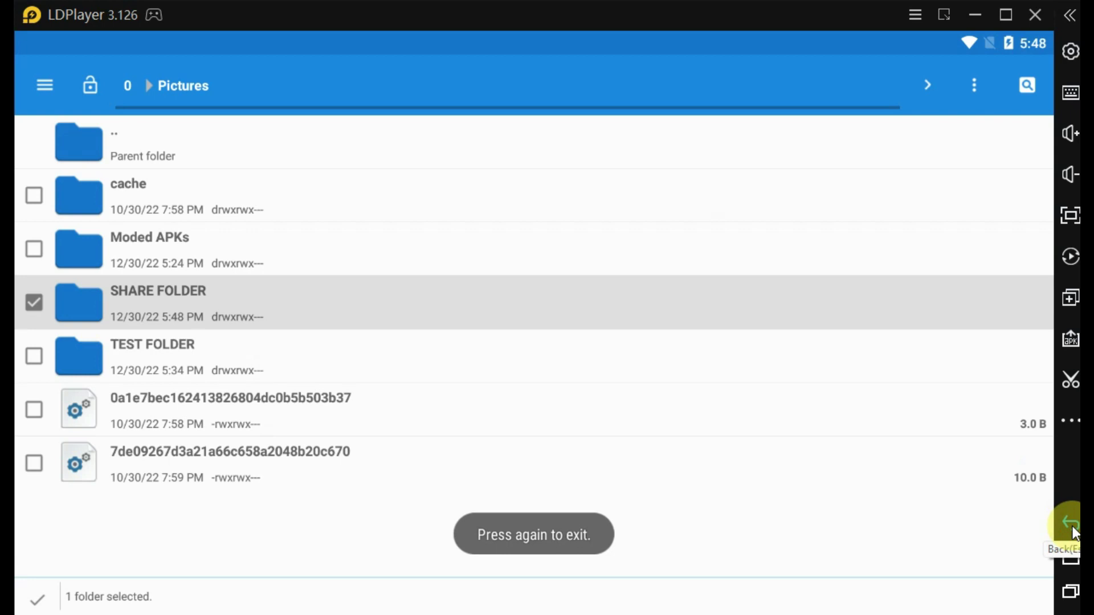
pyautogui.click(1074, 530)
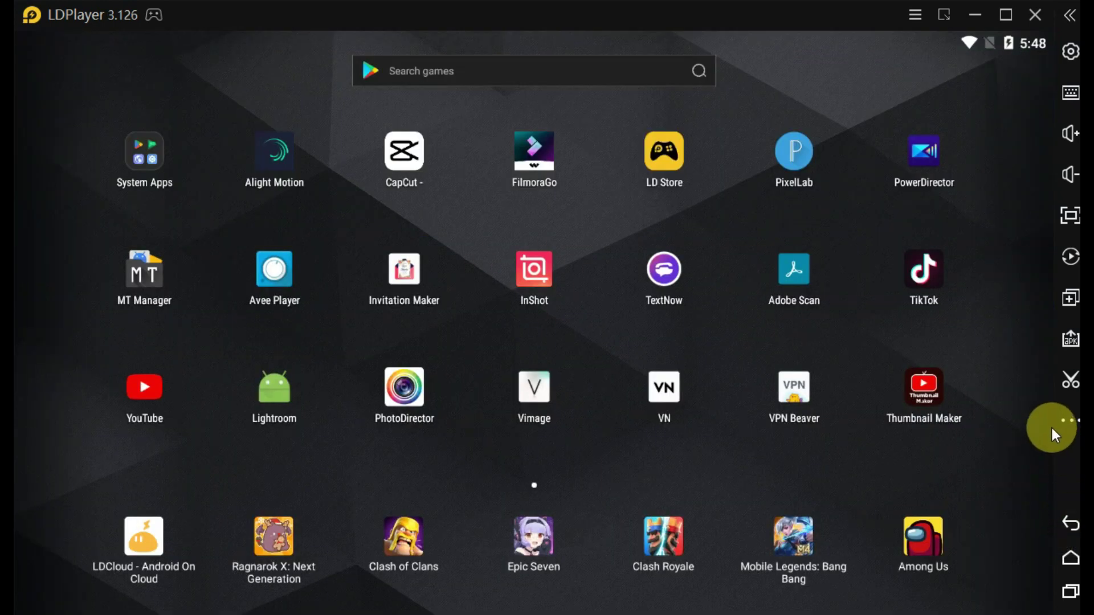